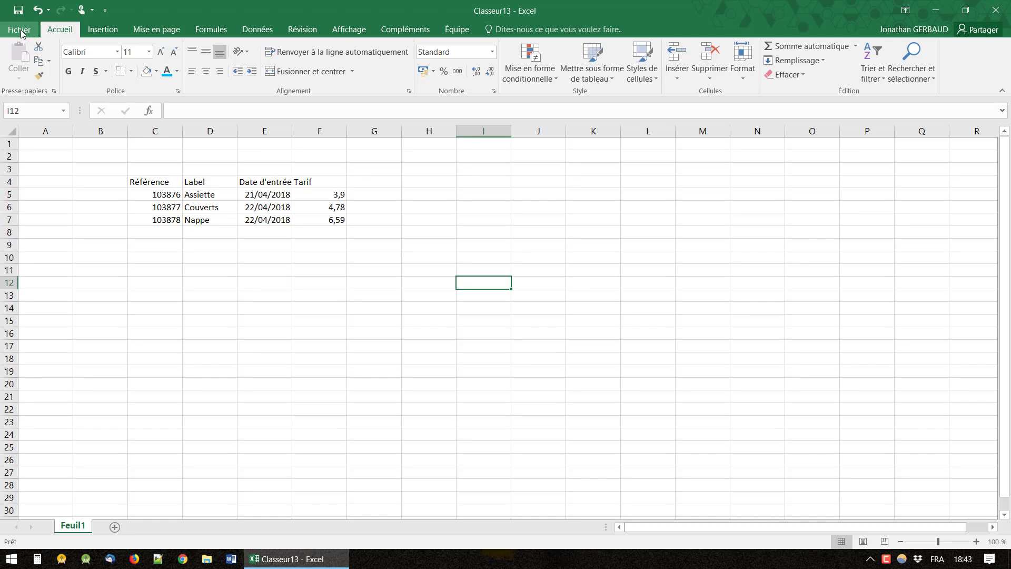
- Bring up the Enregistrer sous page for unsaved Classeur13, showing Ce PC and recent folders
left_click(21, 32)
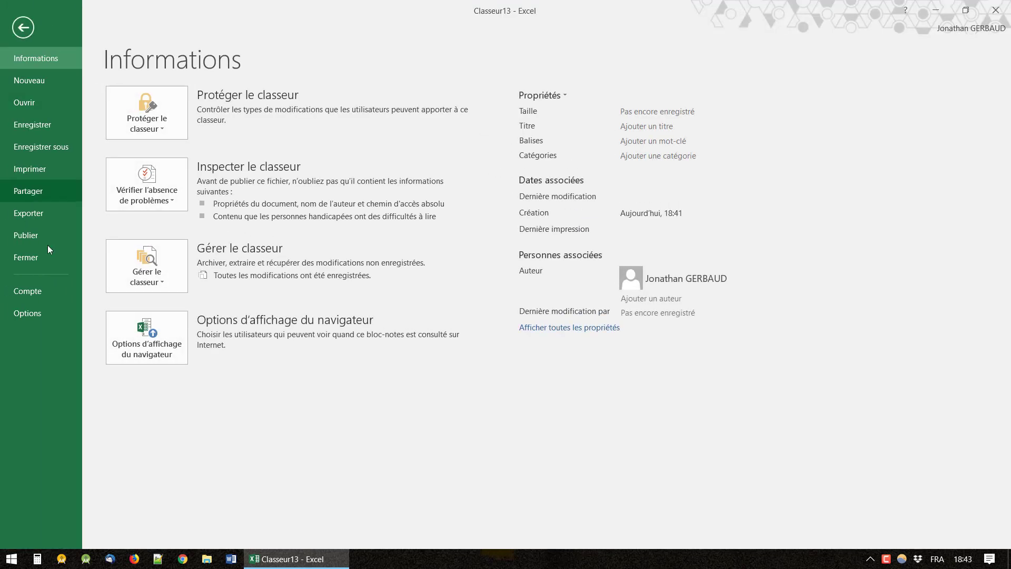
left_click(50, 125)
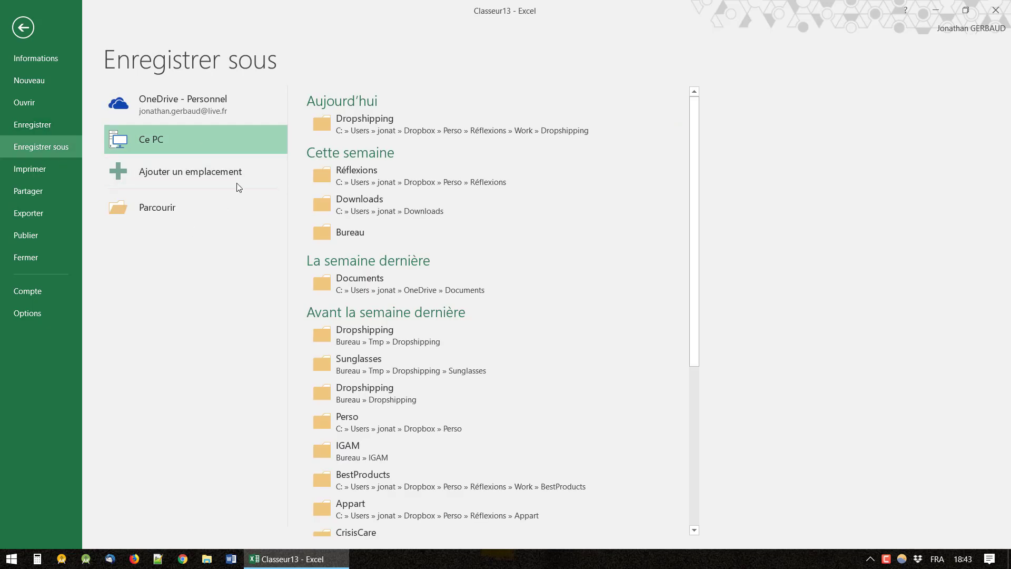
left_click(24, 29)
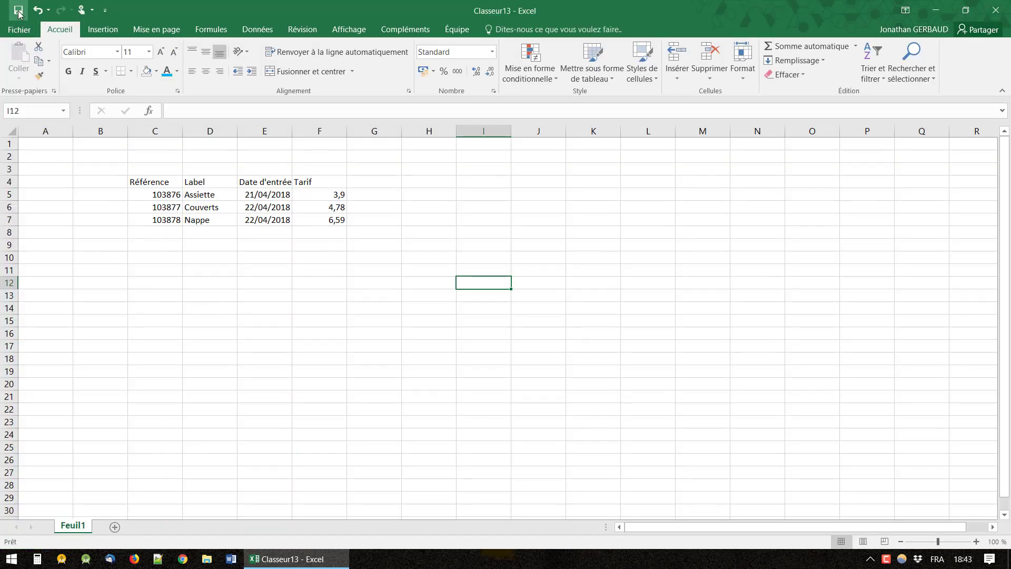
left_click(19, 10)
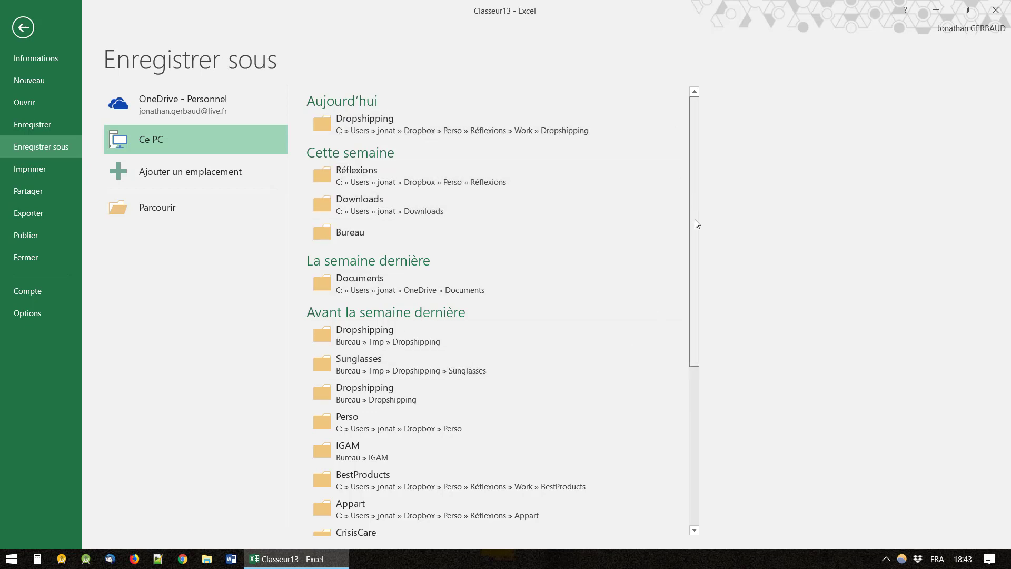
mouse_move(694, 219)
left_mouse_down()
mouse_move(699, 391)
mouse_move(678, 109)
left_mouse_up()
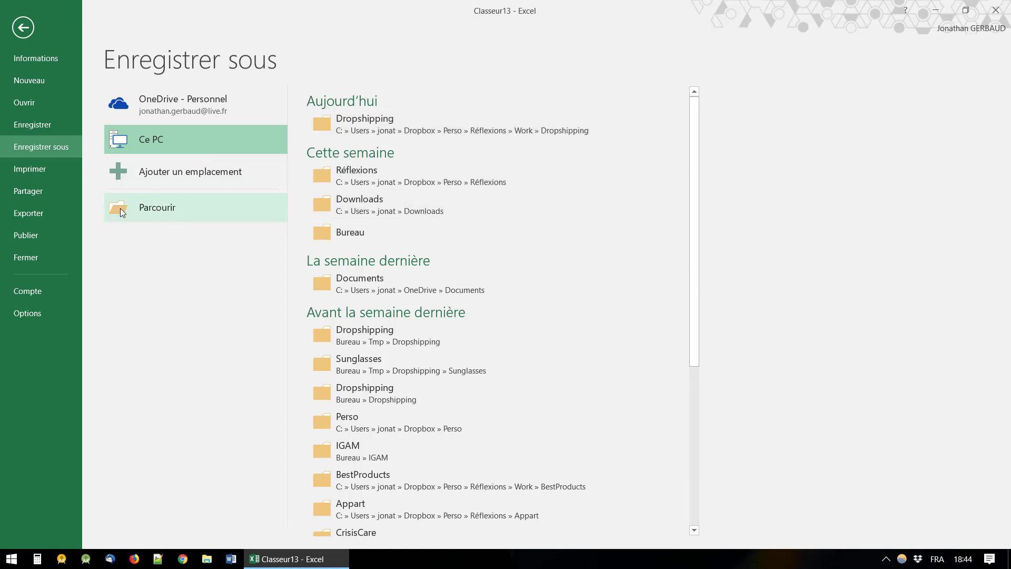
- Browse to the Bureau folder, name the file stock.xlsx and save it there
left_click(156, 210)
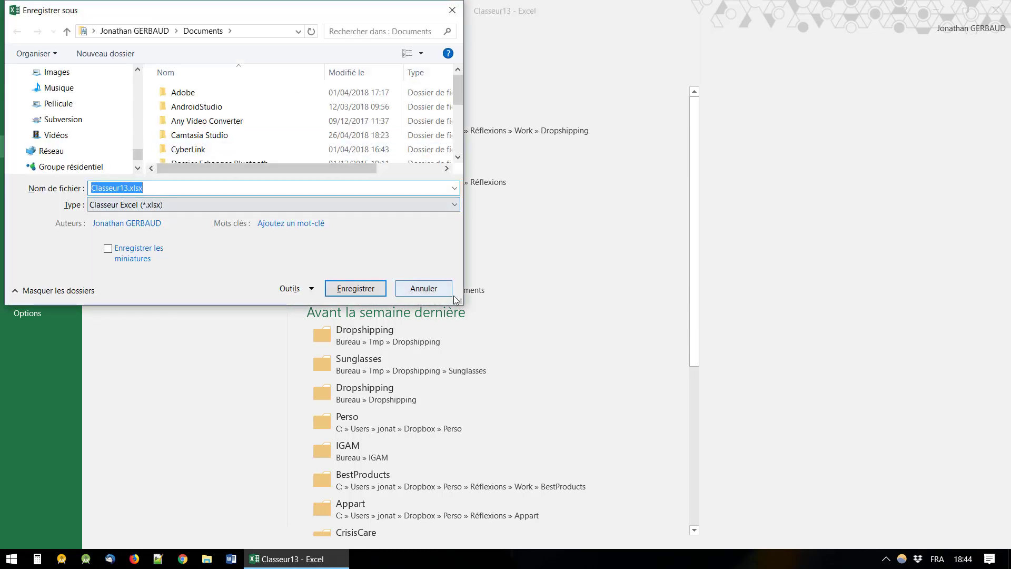
left_click_drag(456, 300, 574, 406)
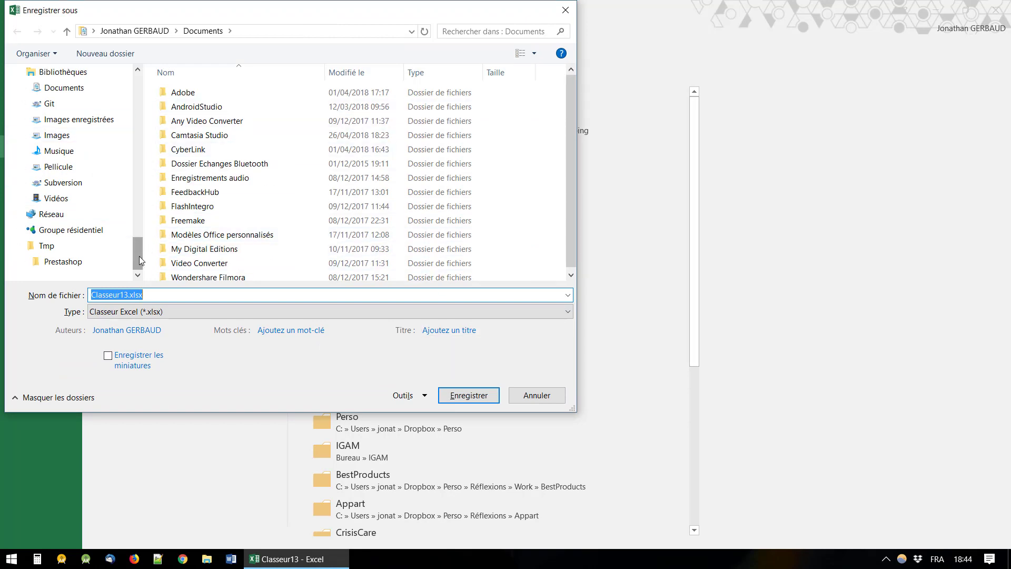
left_click_drag(139, 256, 132, 79)
left_click(72, 94)
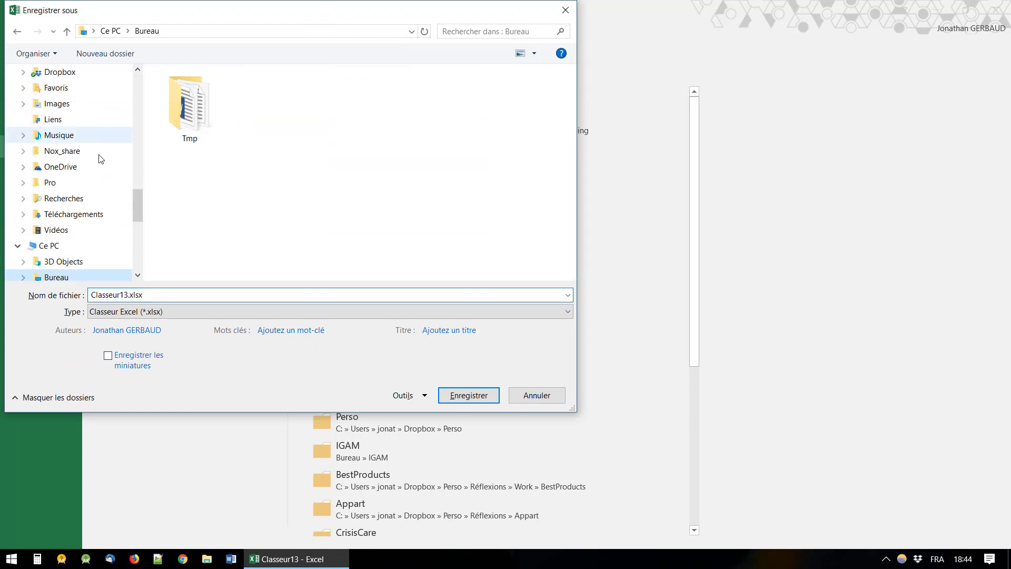
double_click(128, 297)
left_click(128, 296)
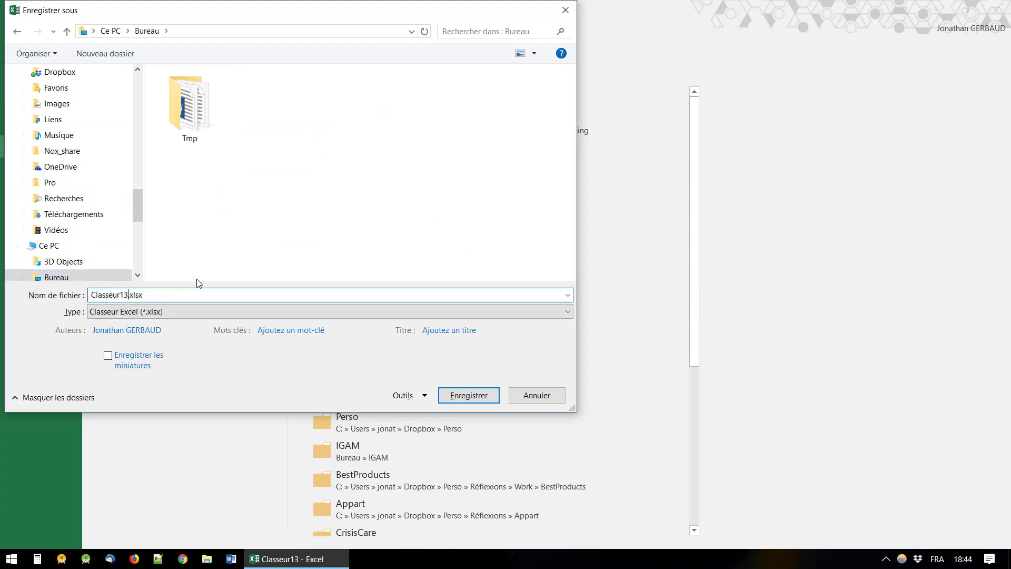
key("shift+Home")
type("s")
type("tock")
left_click(469, 396)
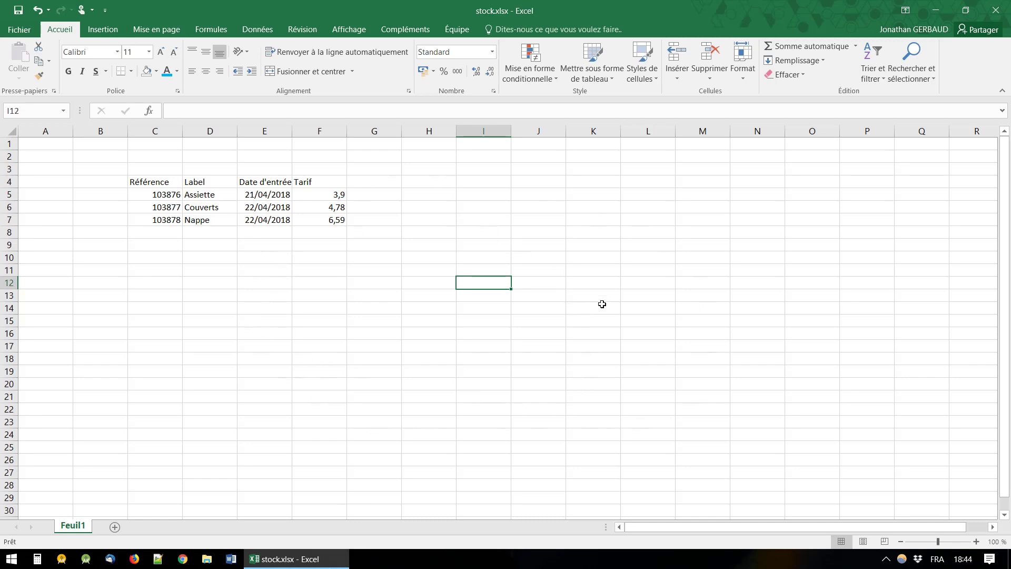
left_click(936, 16)
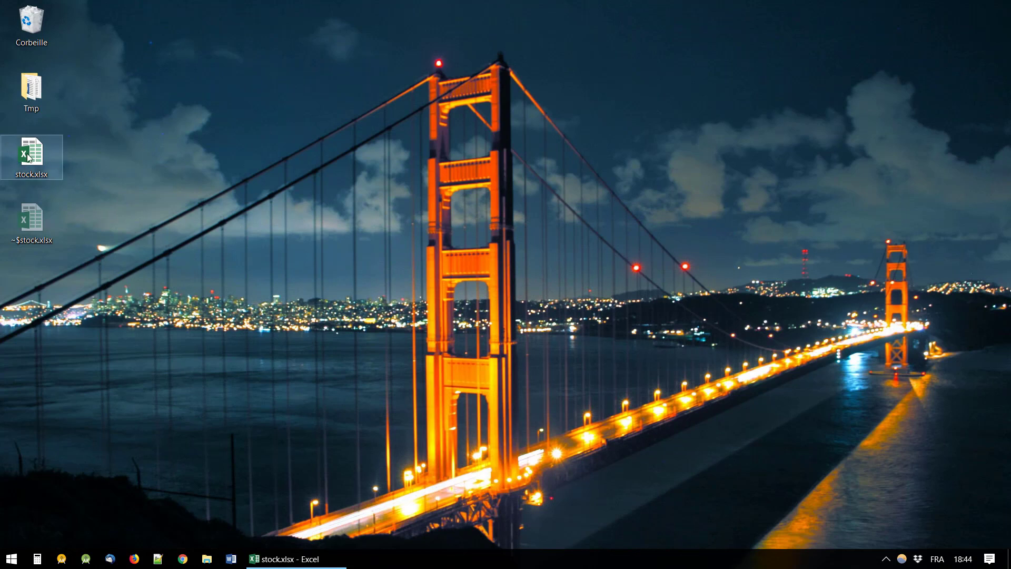
mouse_move(30, 157)
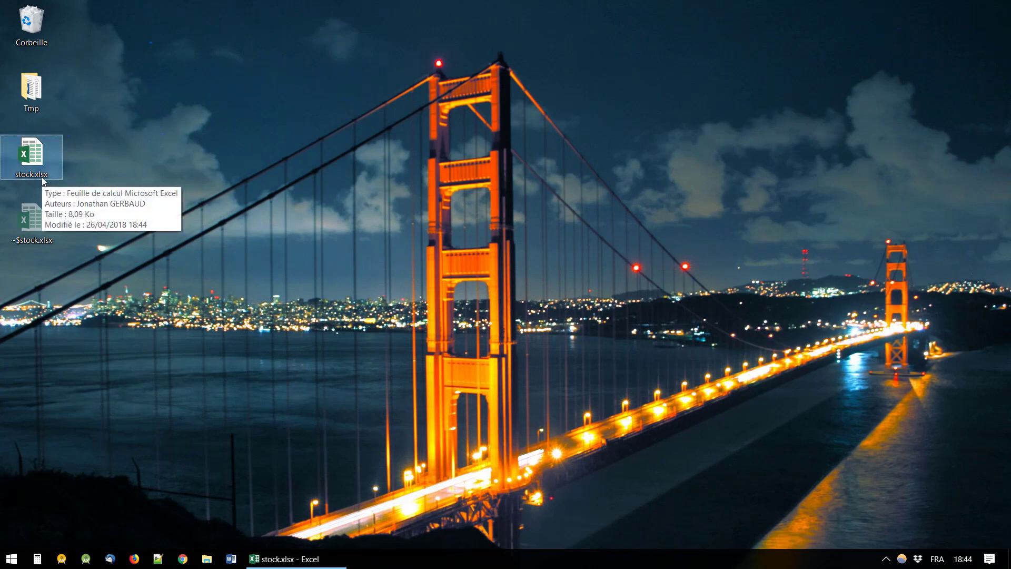
left_click(44, 179)
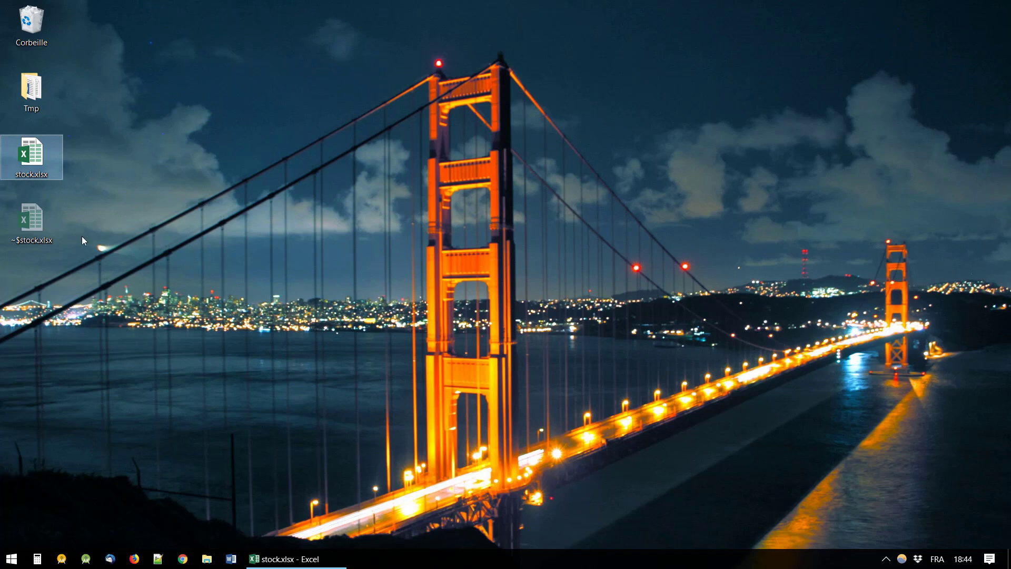
left_click(75, 219)
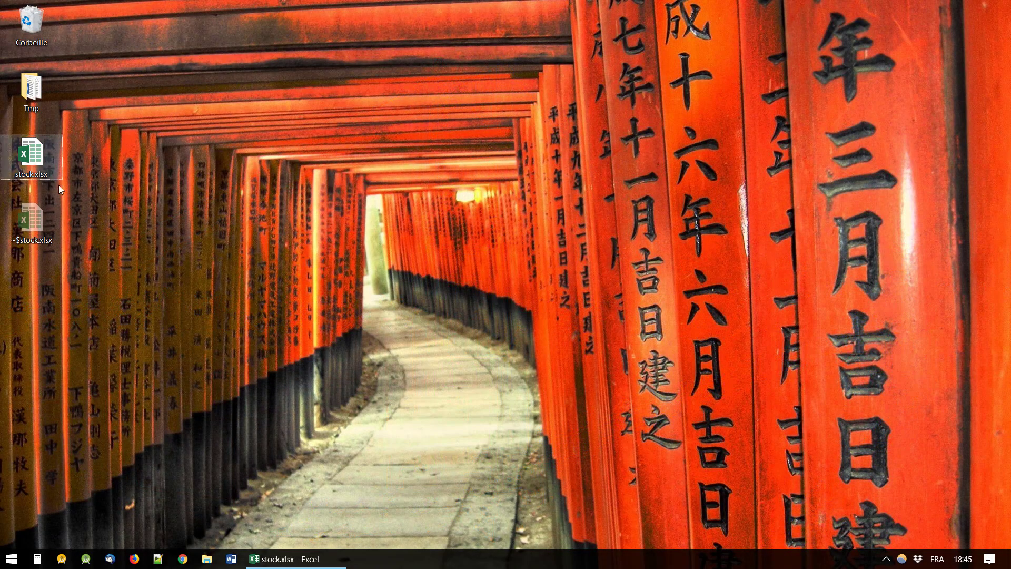
left_click(301, 559)
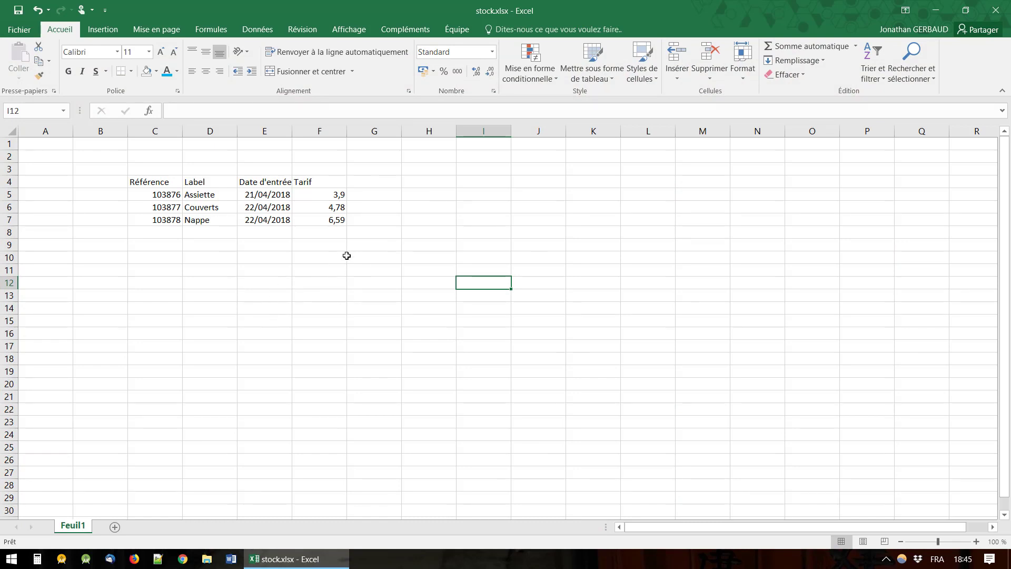
- Fill row 8 with reference 103879, Verres, date 23/04/2018 and tarif 3,12
left_click(158, 232)
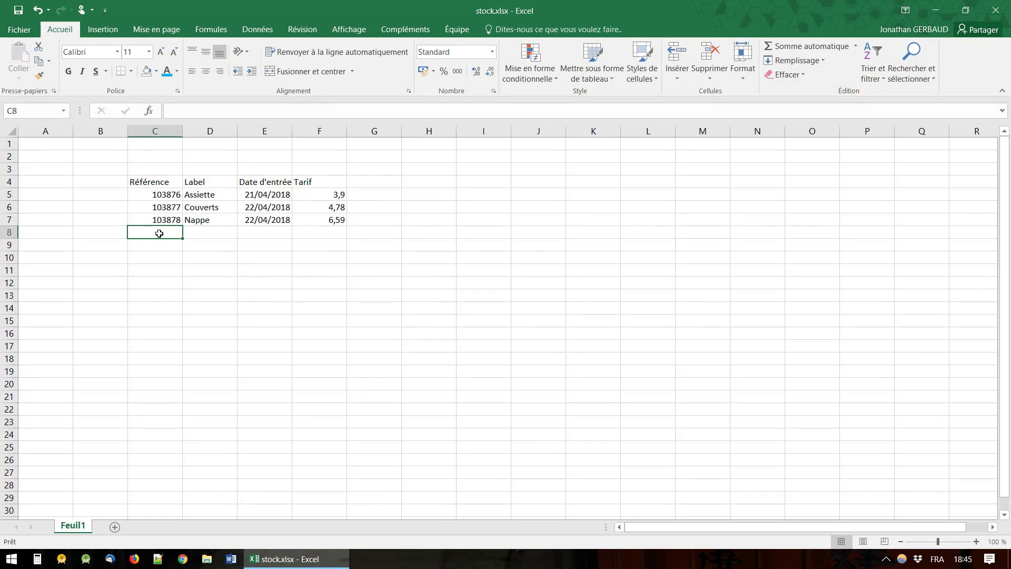
type("103")
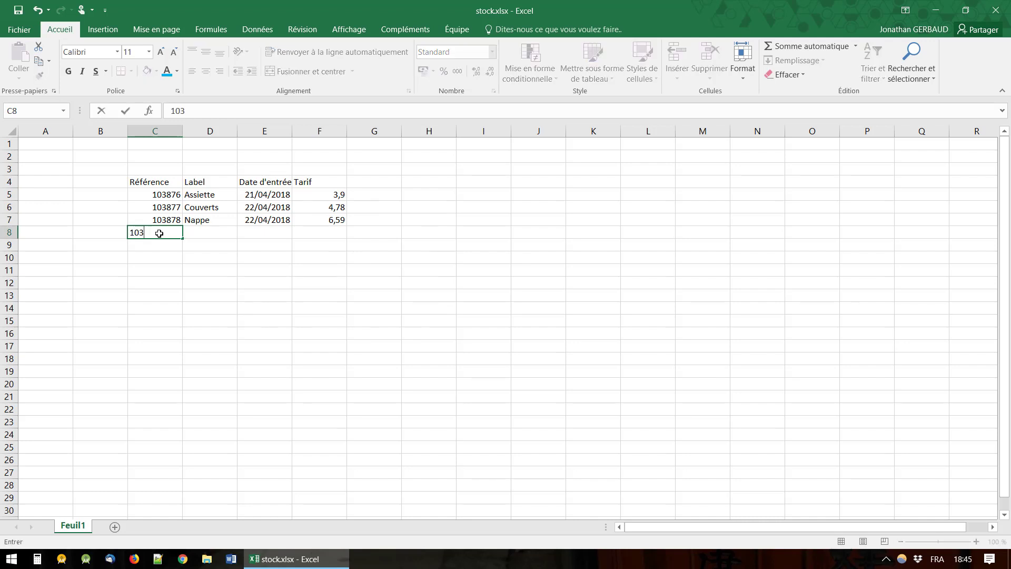
type("879")
key("Tab")
type("Ver")
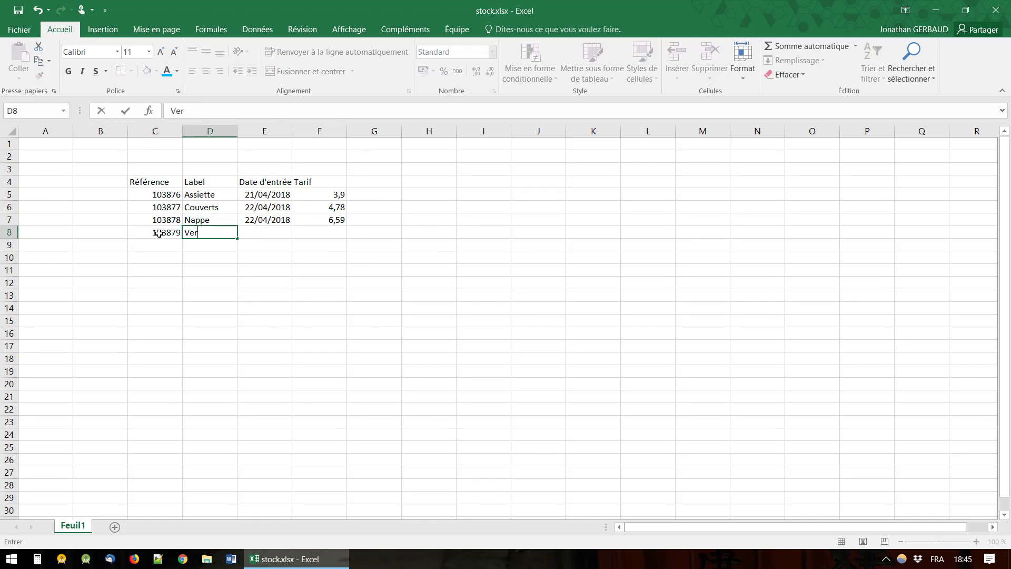
type("res")
key("Tab")
type("23")
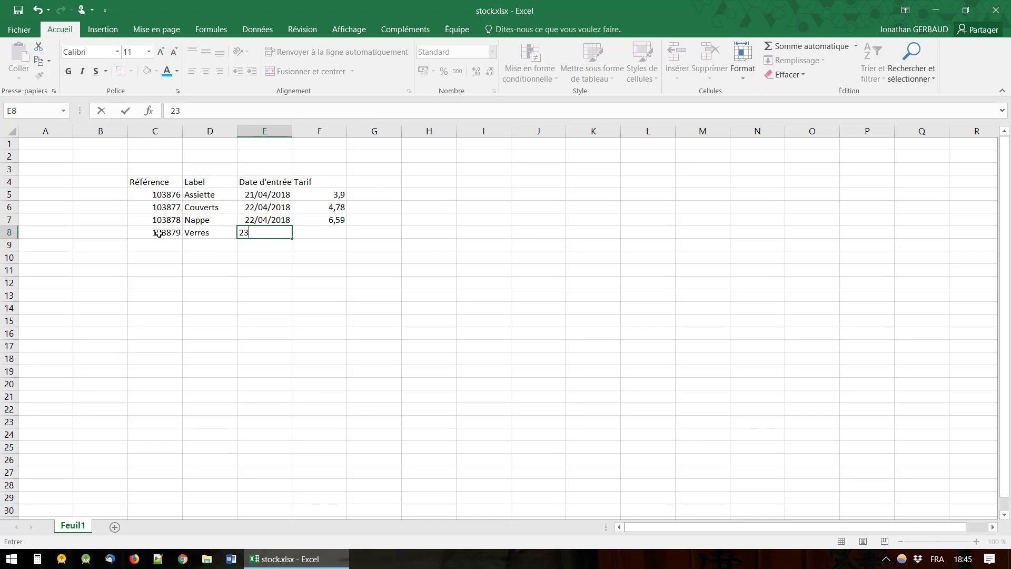
type("/04/")
type("2018")
key("Tab")
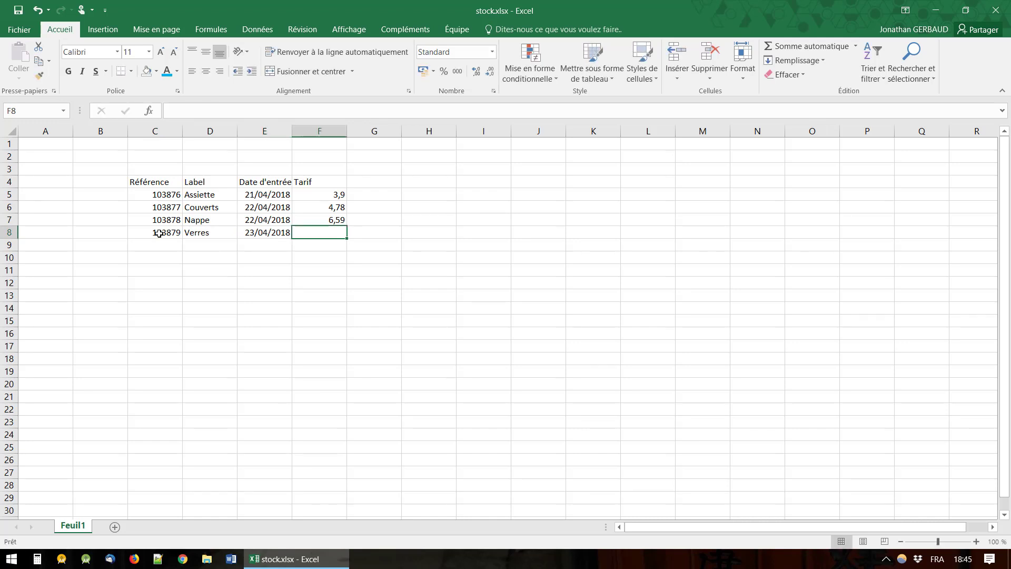
type("3,12")
key("Return")
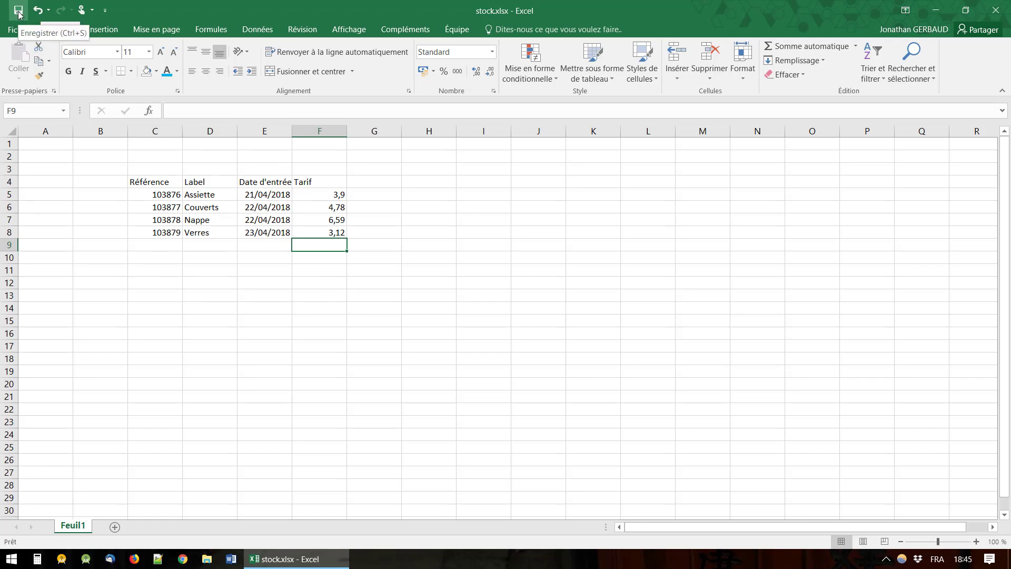
- Save stock.xlsx with its four items: Assiette, Couverts, Nappe and Verres
left_click(13, 29)
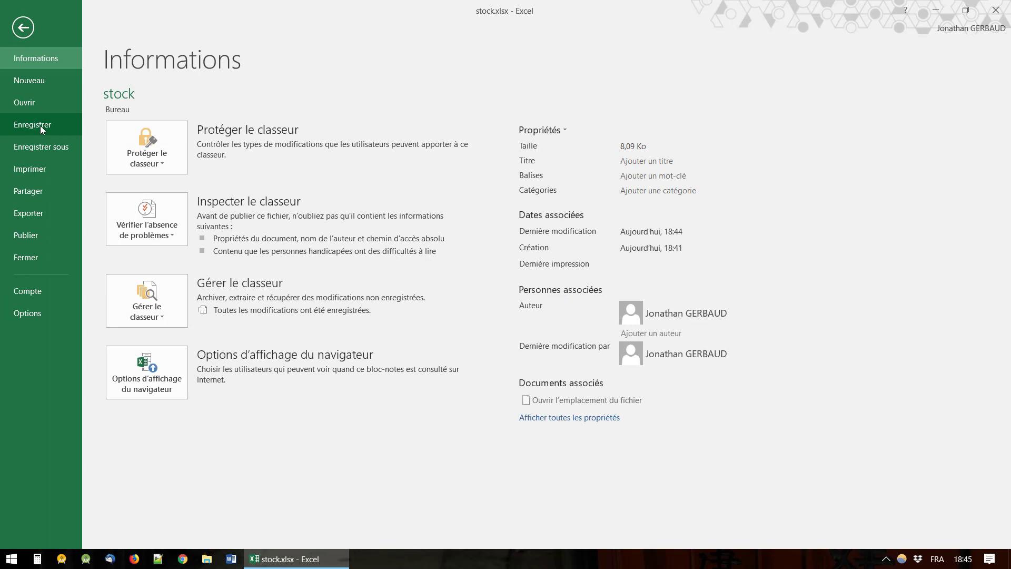
left_click(40, 126)
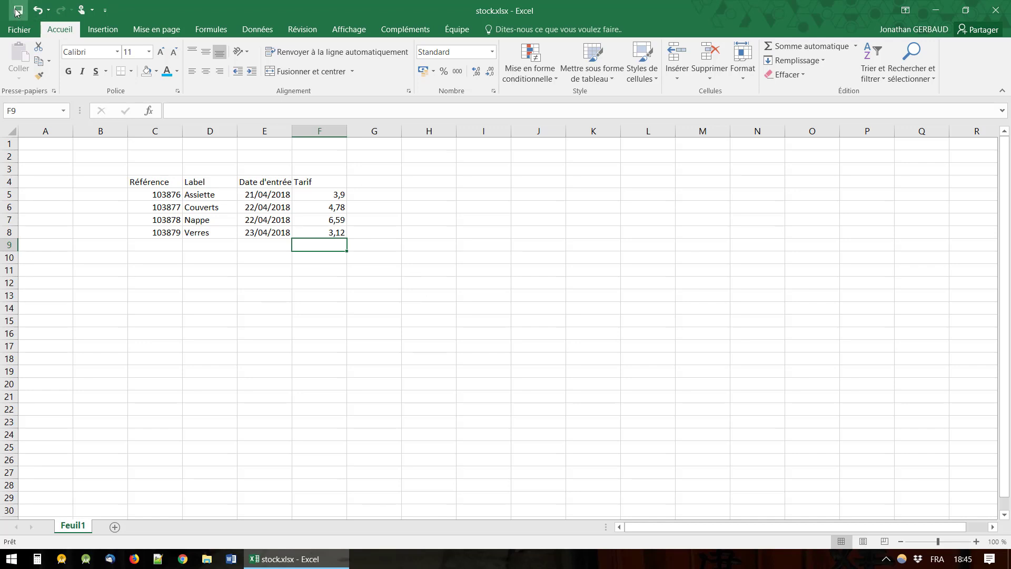
left_click(22, 17)
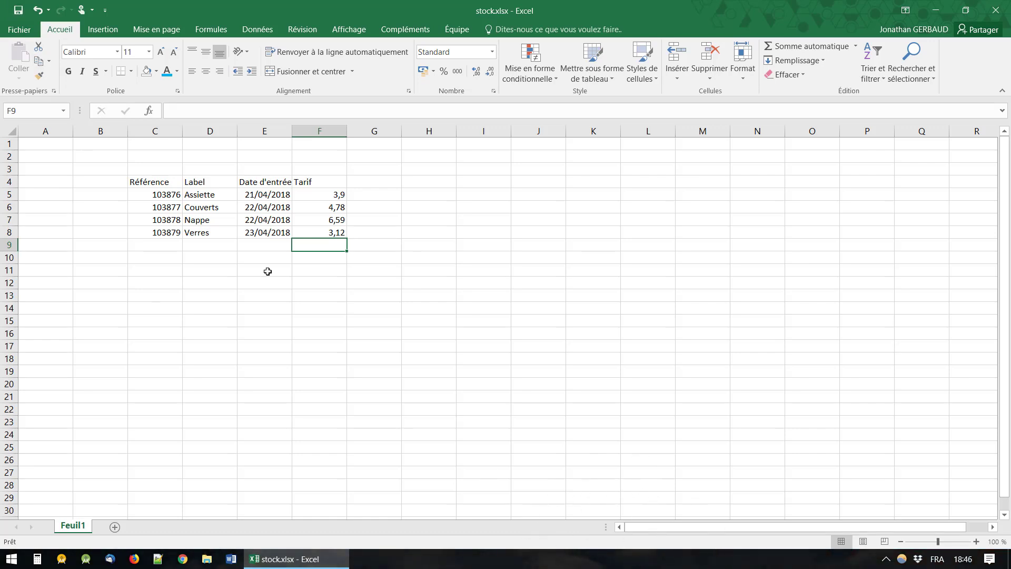
left_click(20, 12)
left_click(23, 12)
left_click(22, 12)
- Save a copy on the Bureau as stock2.xlsx by appending 2 to the file name
left_click(19, 30)
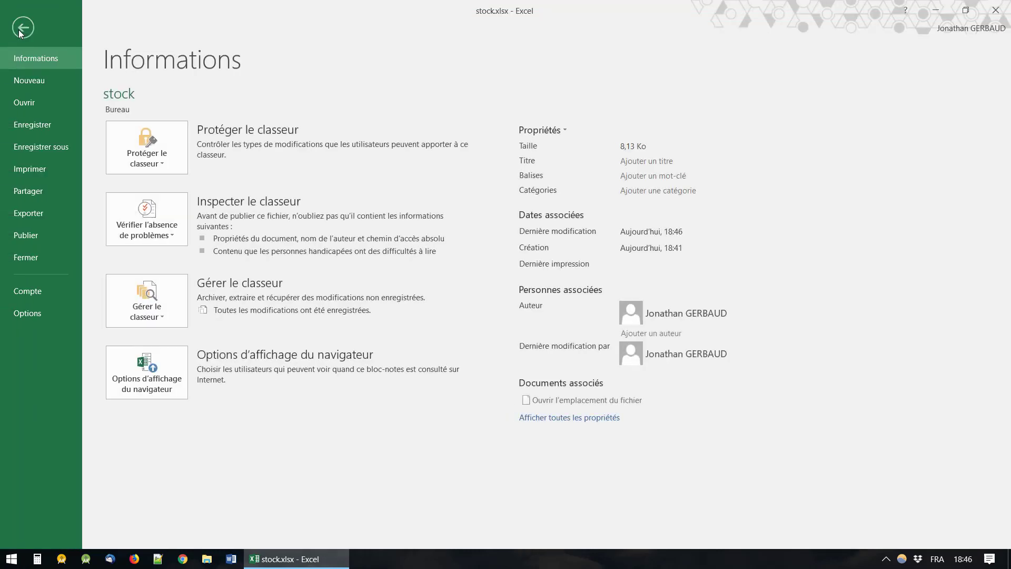
left_click(33, 147)
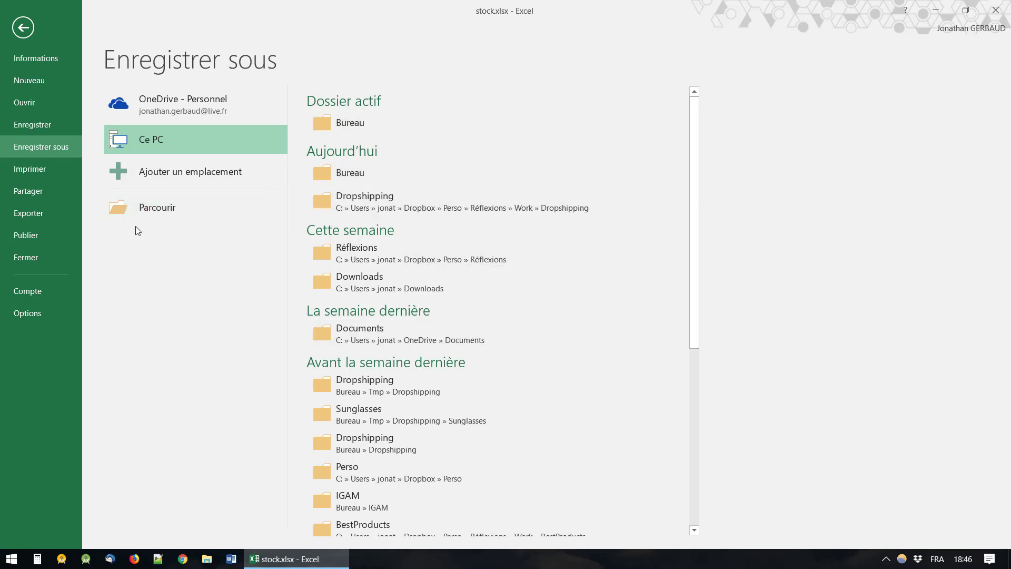
left_click(175, 210)
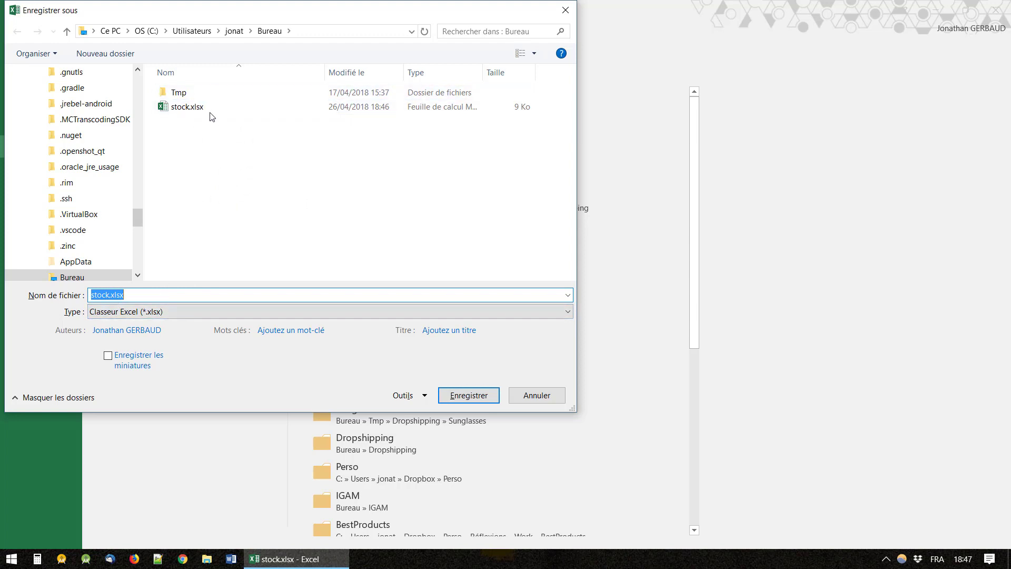
left_click(108, 295)
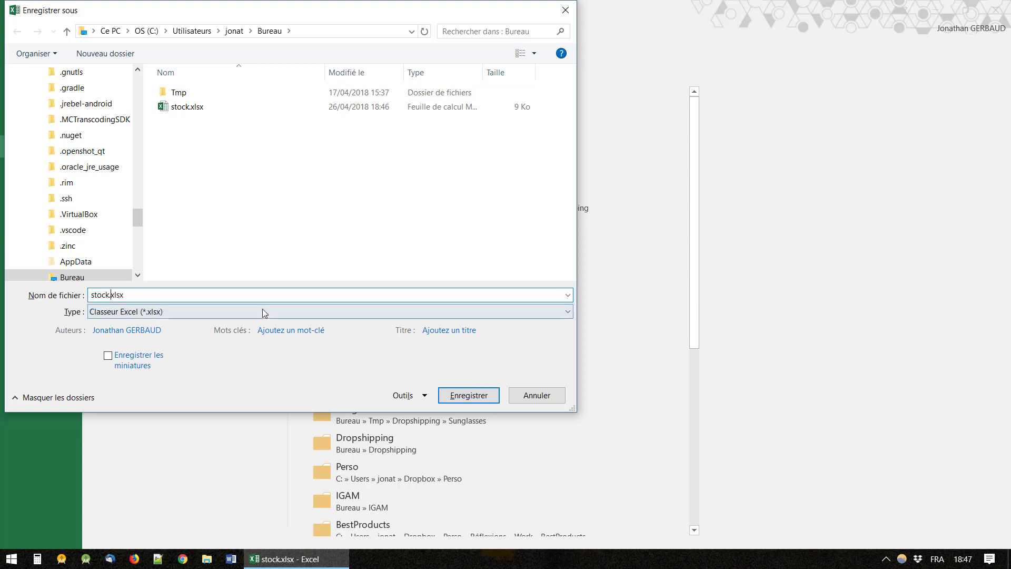
type("2")
left_click(481, 396)
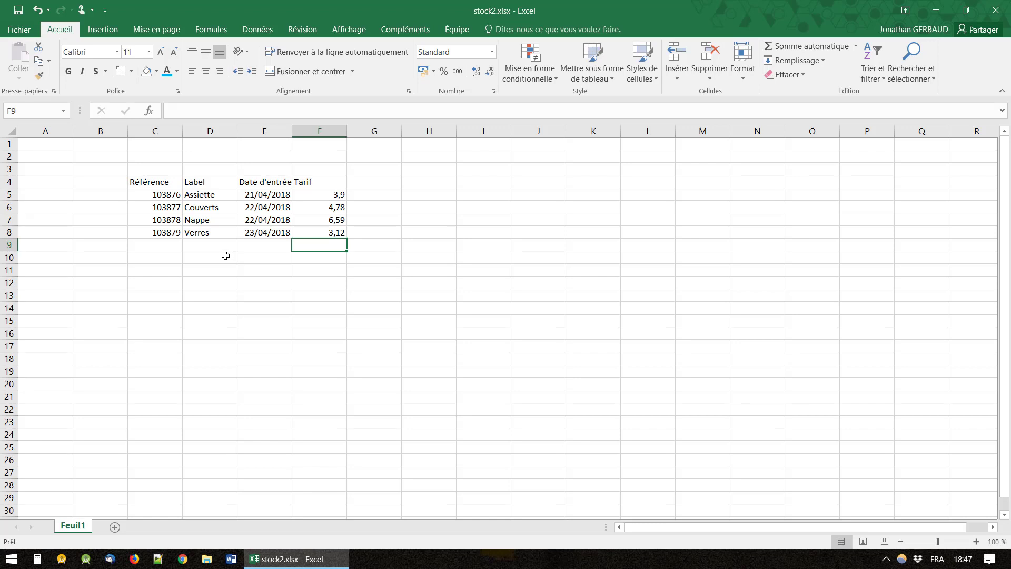
- Enter reference 103880 in C9, correcting the mistyped digits
left_click_drag(225, 255, 266, 260)
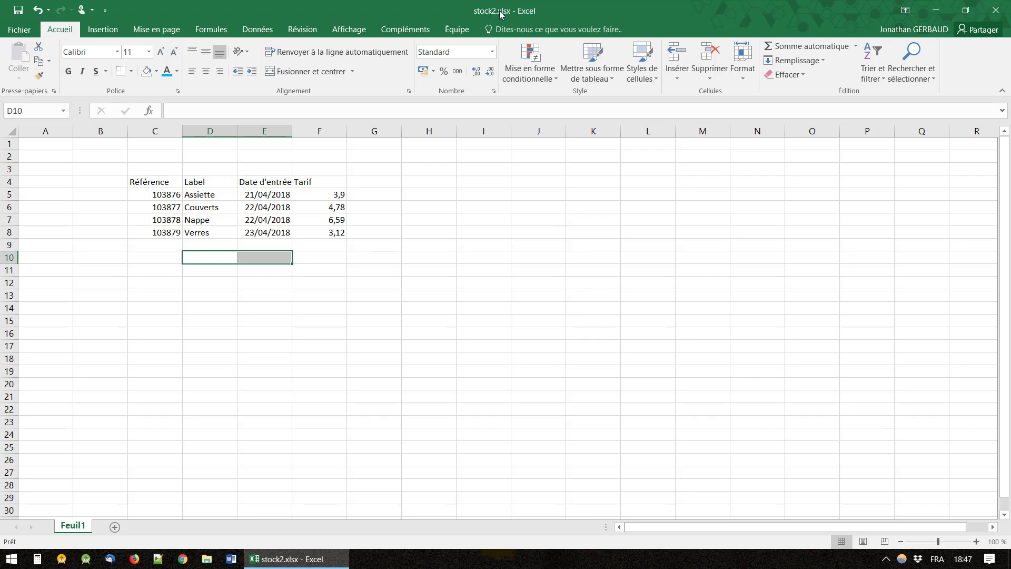
left_click(166, 245)
type("1038")
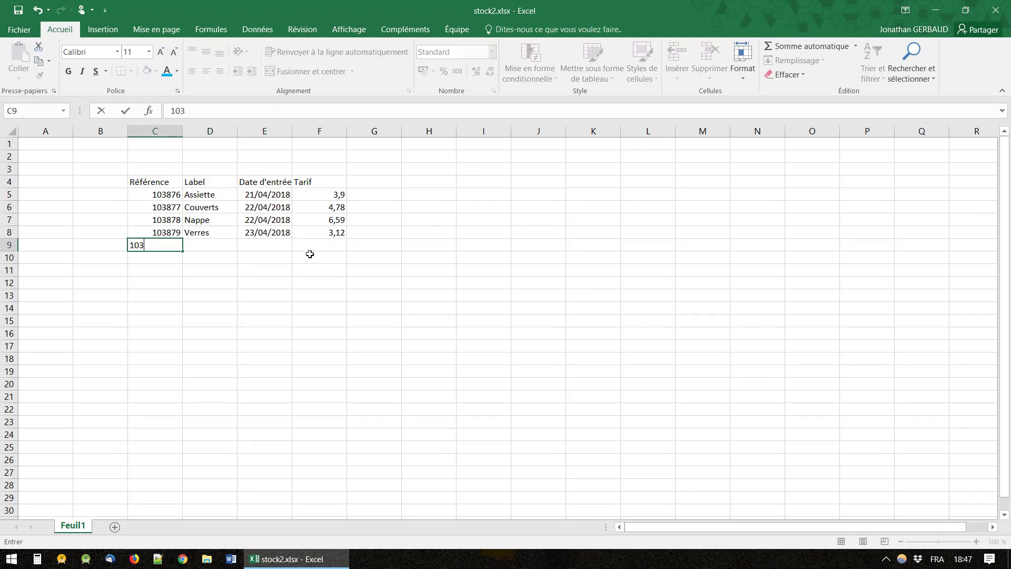
type("990")
key("Tab")
key("Left")
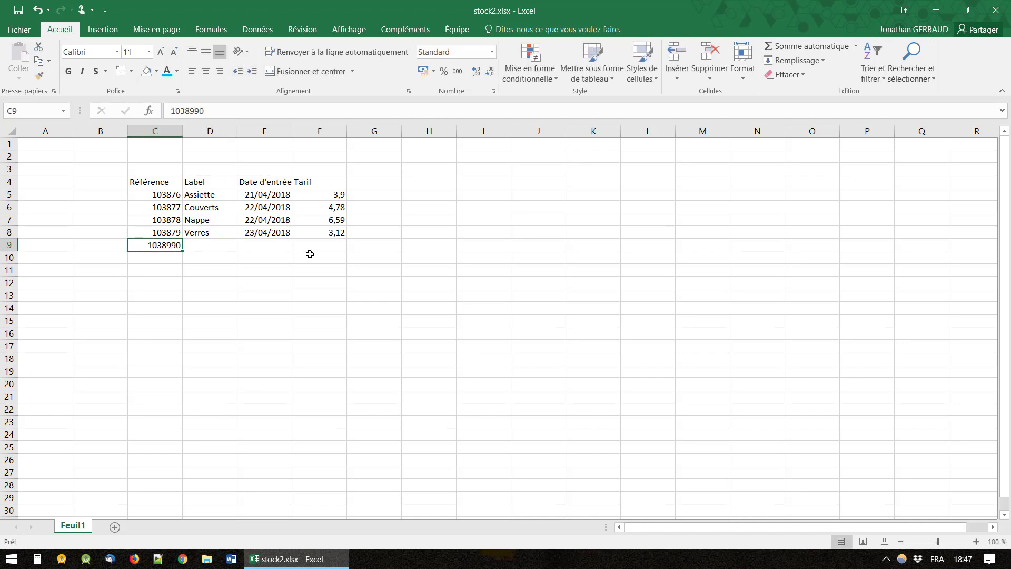
double_click(175, 245)
key("BackSpace")
key("Return")
double_click(177, 245)
key("BackSpace")
type("8")
key("Return")
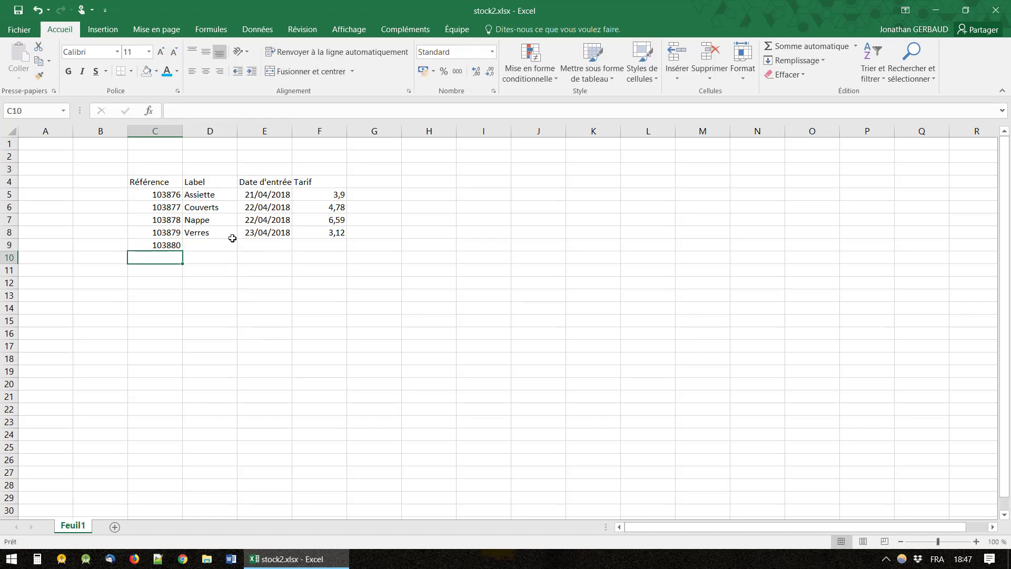
- Fill D9 to F9 with Pichet, date 23/04/2018 and tarif 5,65
left_click(199, 247)
type("Pichet")
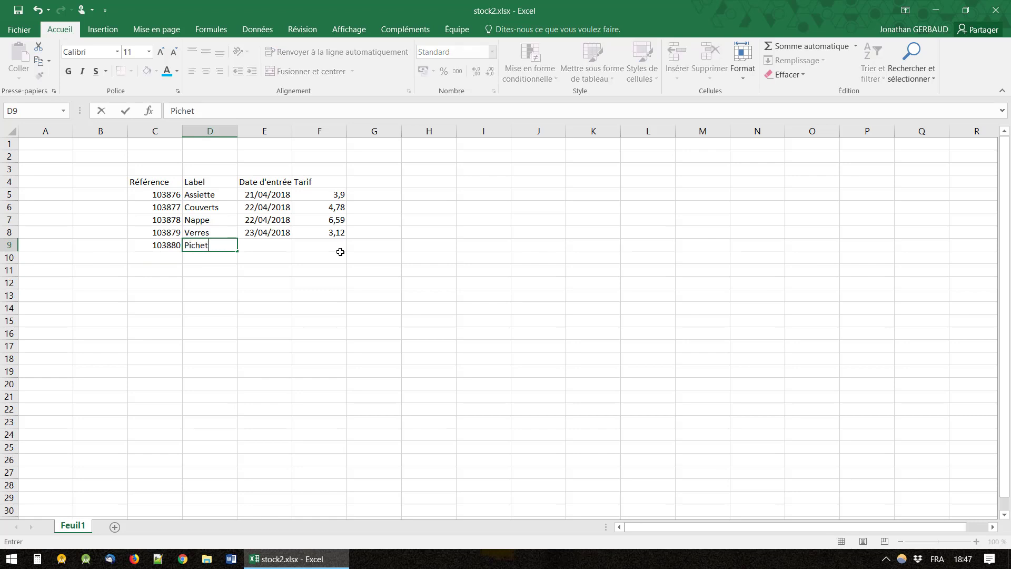
key("Tab")
type("23")
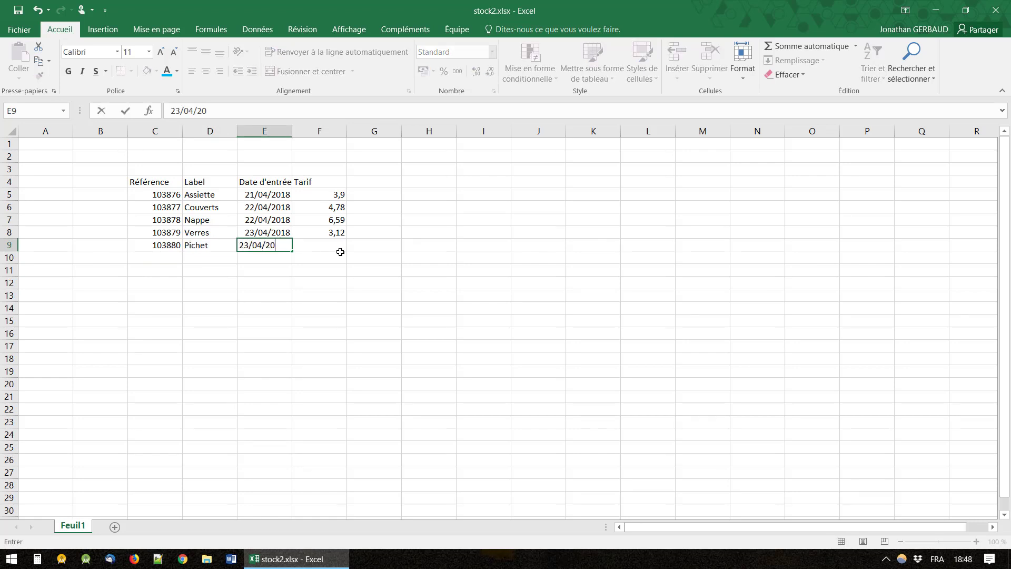
key("Tab")
type("5")
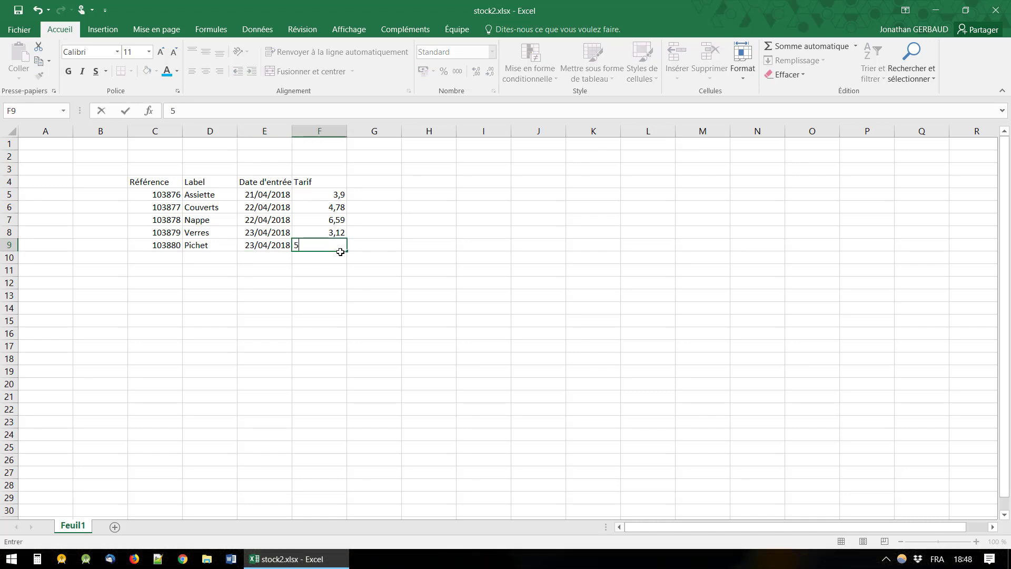
type(",65")
key("Return")
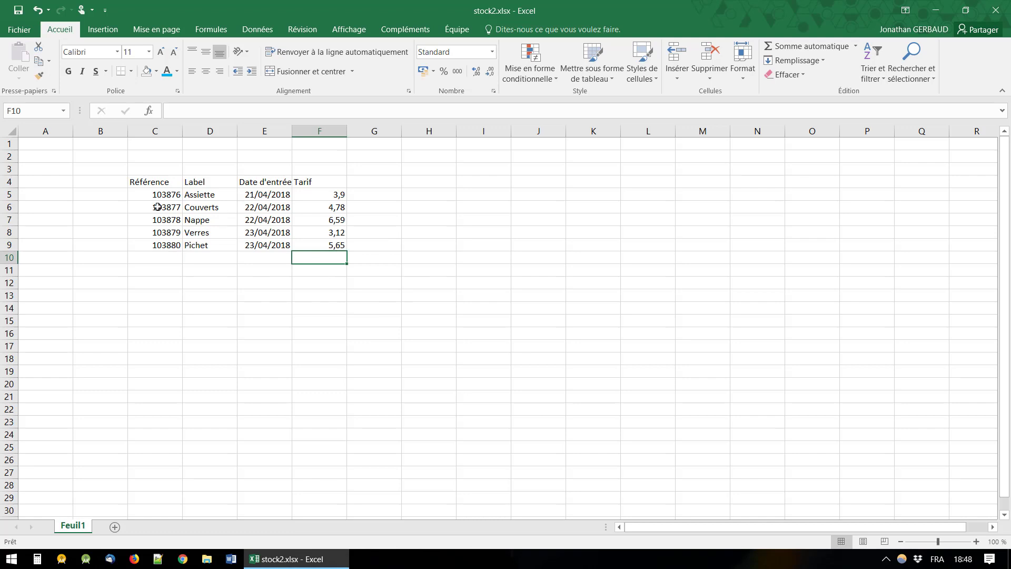
left_click(292, 294)
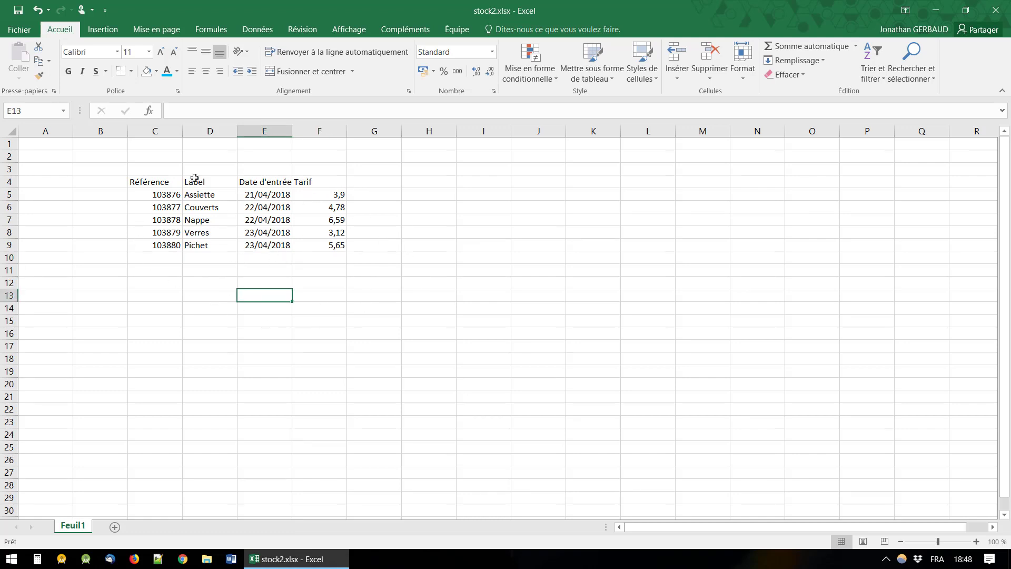
- Save stock2.xlsx, close Excel, and move the stock.xlsx icon above stock2.xlsx on the desktop
left_click(17, 13)
left_click(1003, 8)
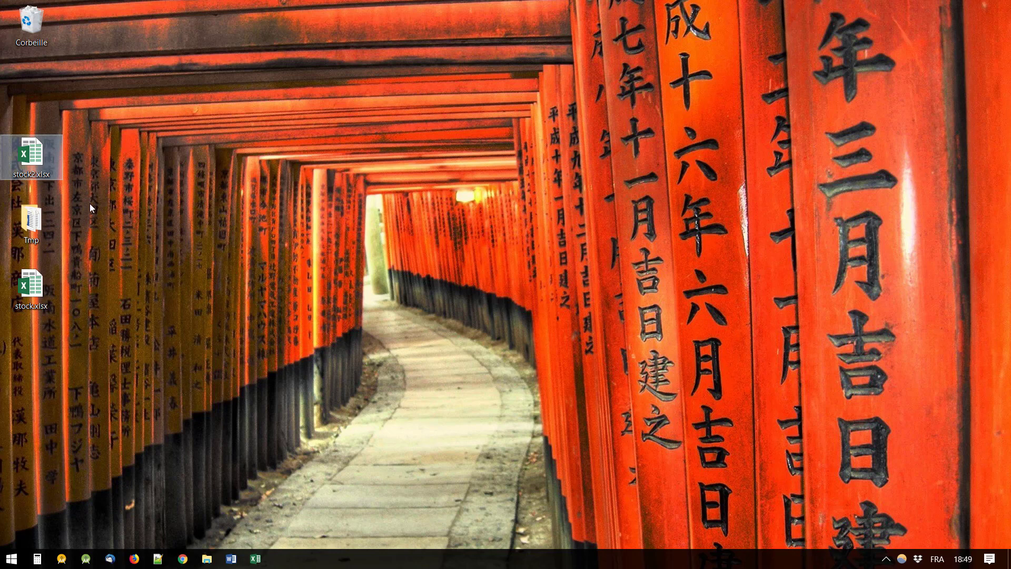
left_click(42, 309)
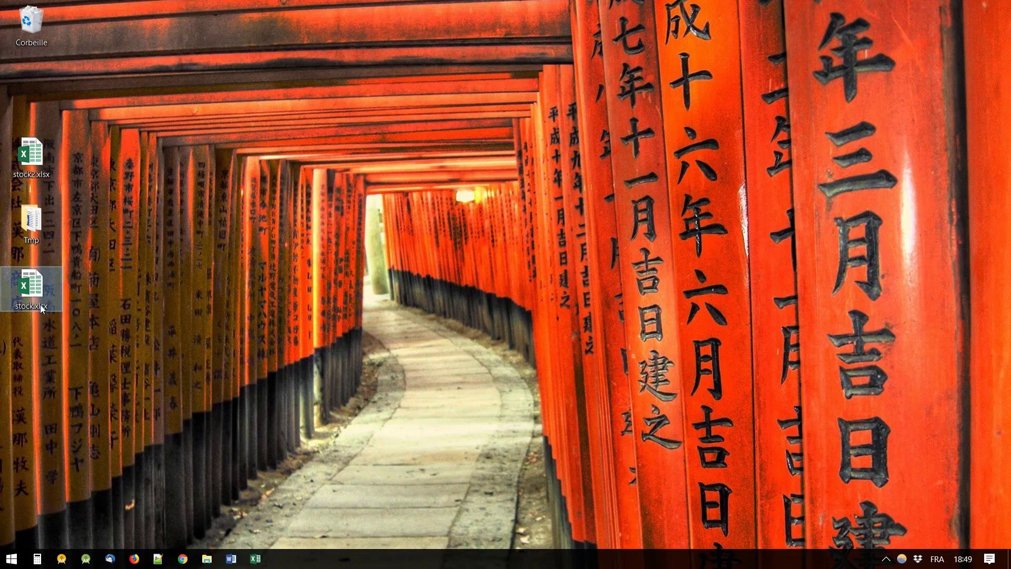
left_click_drag(43, 308, 23, 90)
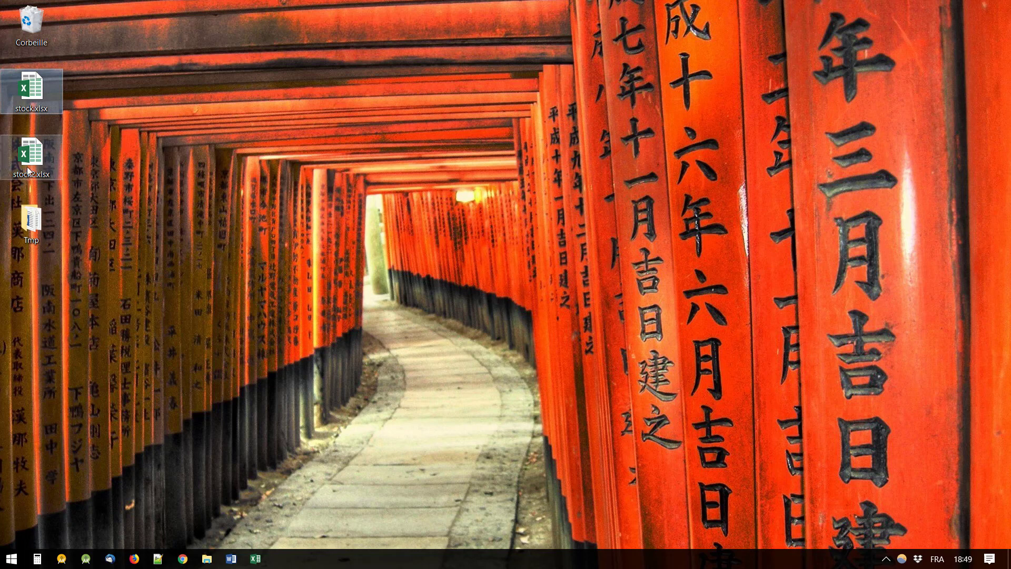
left_click(44, 159)
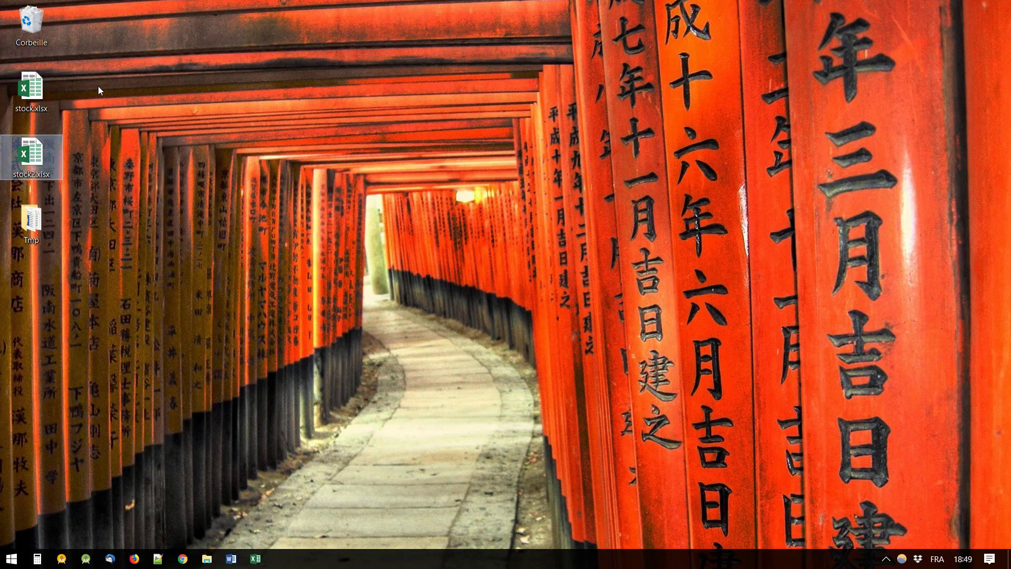
left_click(31, 93)
- Open stock.xlsx and stock2.xlsx to compare row 9: empty in the original, Pichet in the copy
double_click(31, 94)
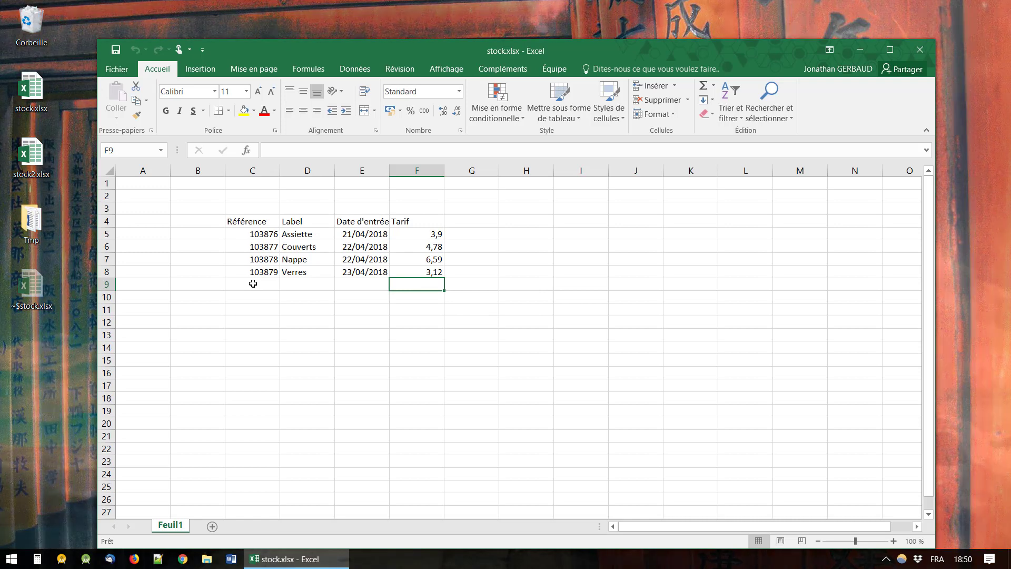
left_click_drag(268, 282, 453, 286)
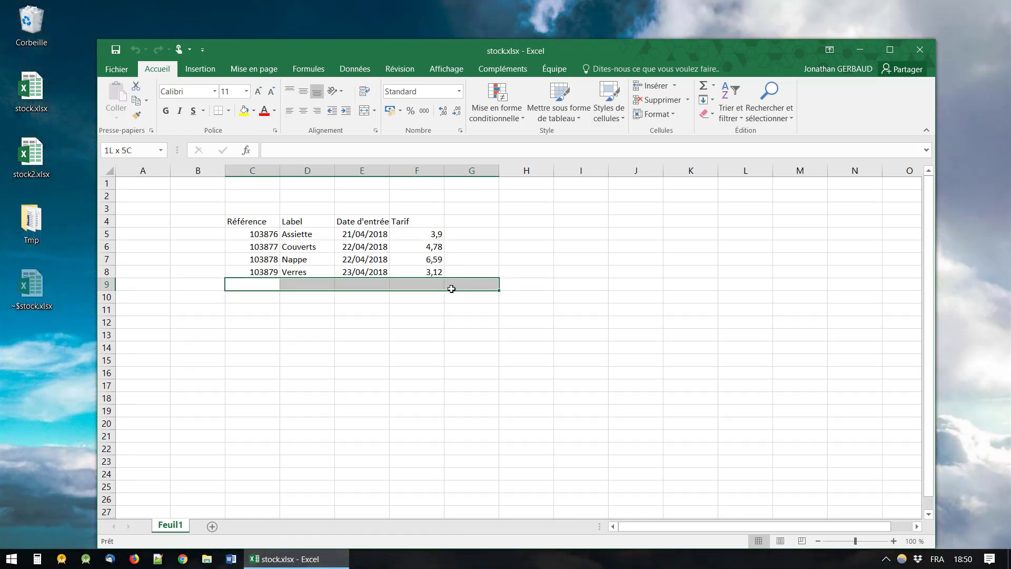
double_click(45, 158)
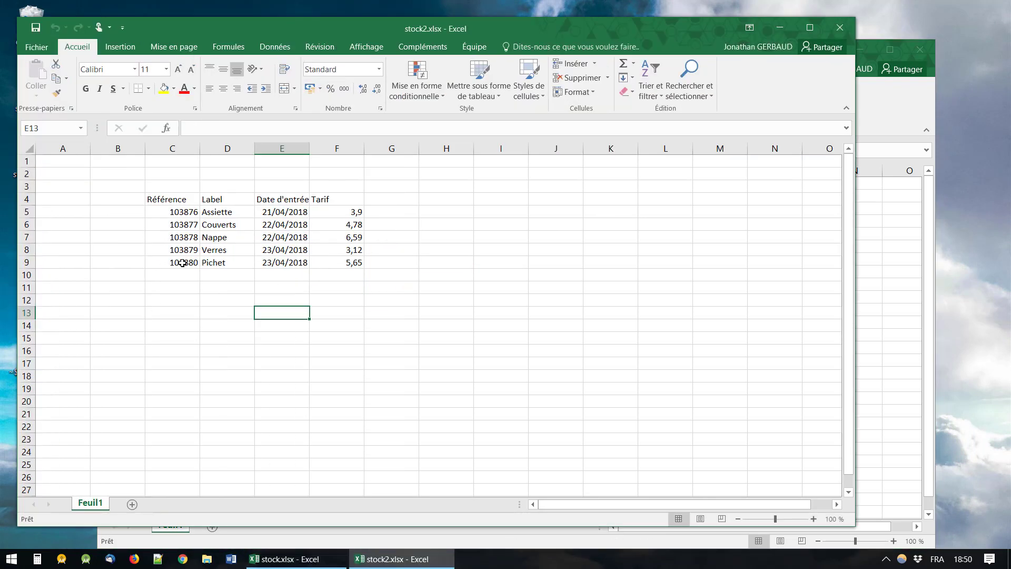
left_click_drag(181, 263, 333, 263)
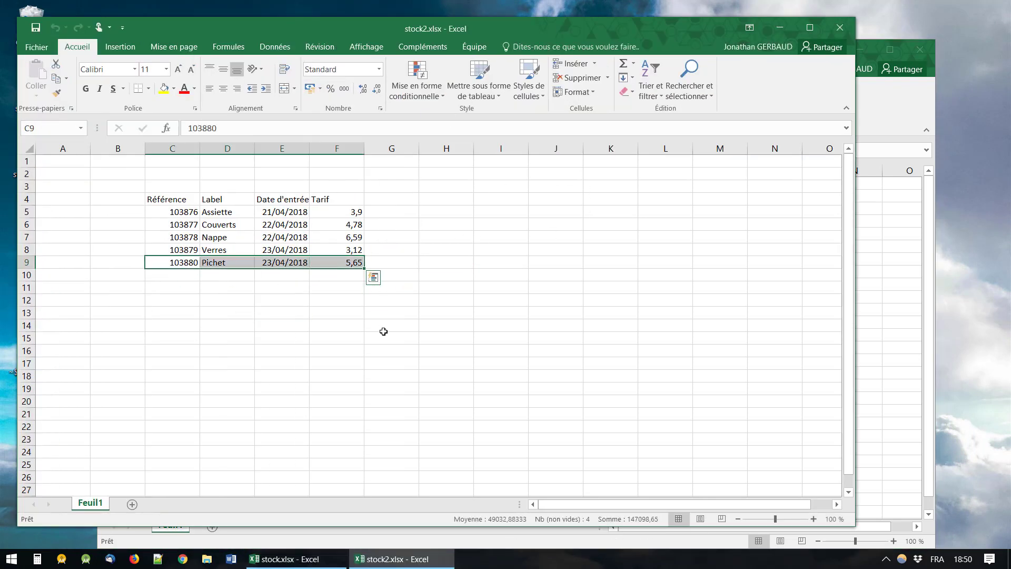
- Close stock2.xlsx and maximize the stock.xlsx window
mouse_move(558, 30)
left_mouse_down()
mouse_move(695, 225)
mouse_move(652, 77)
left_mouse_up()
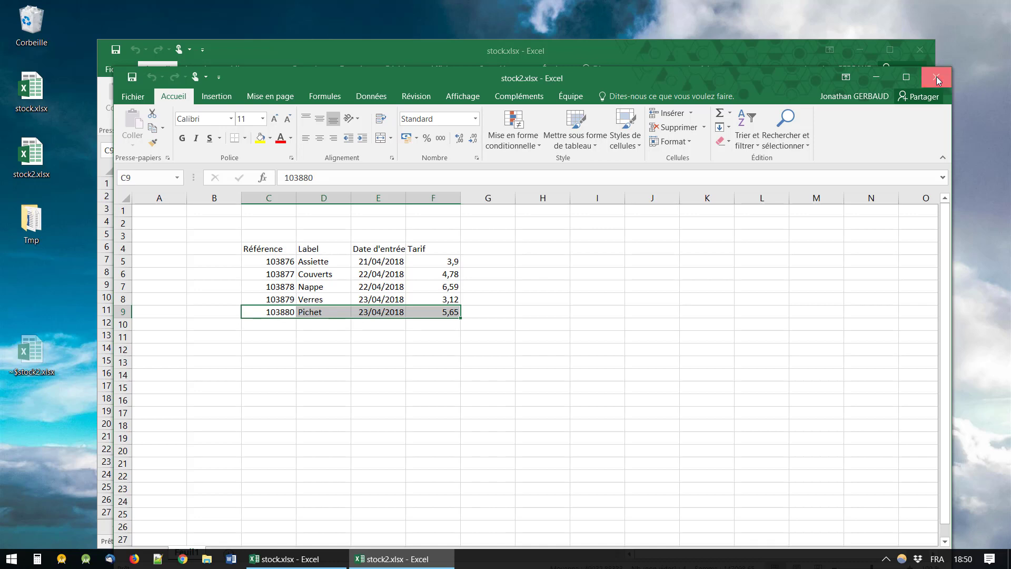
left_click(936, 77)
double_click(539, 53)
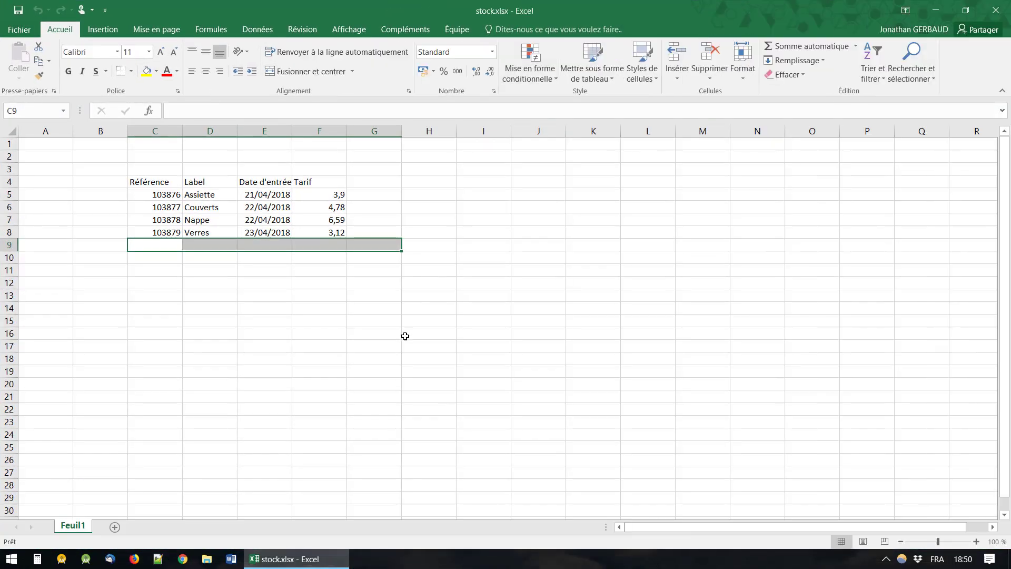
left_click(409, 284)
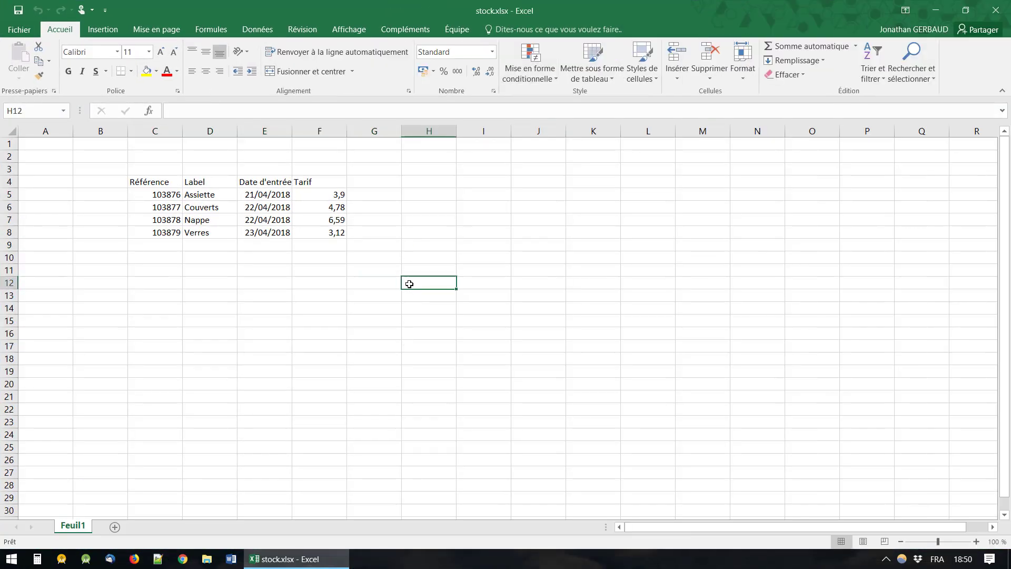